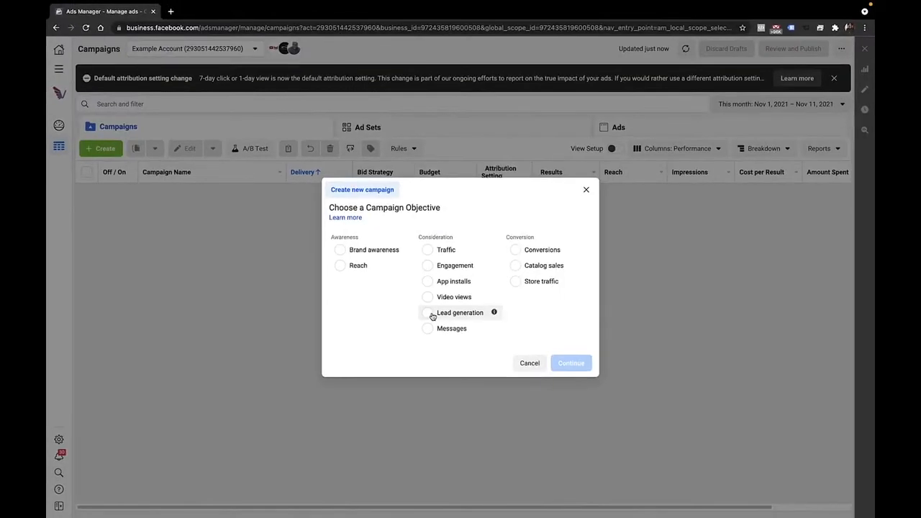
Step: Create a new campaign with the Lead generation objective and name it Home List
left_click(403, 348)
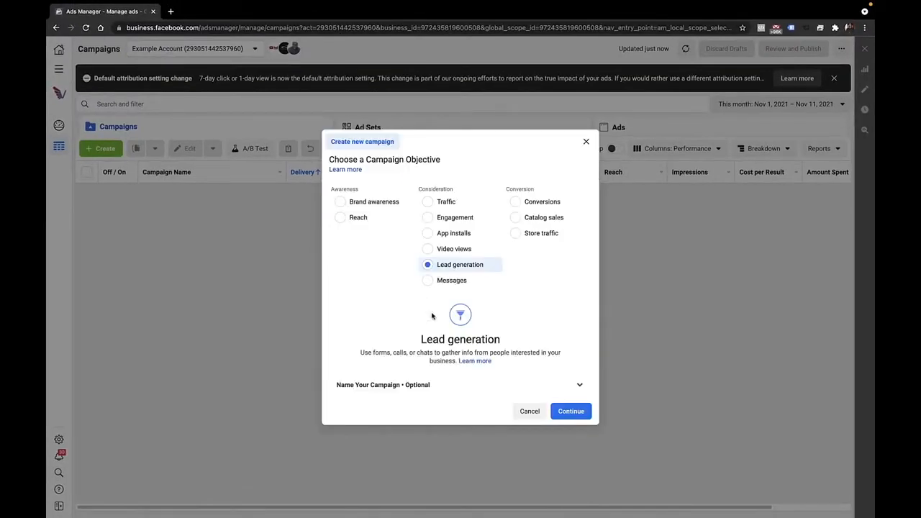
left_click(578, 415)
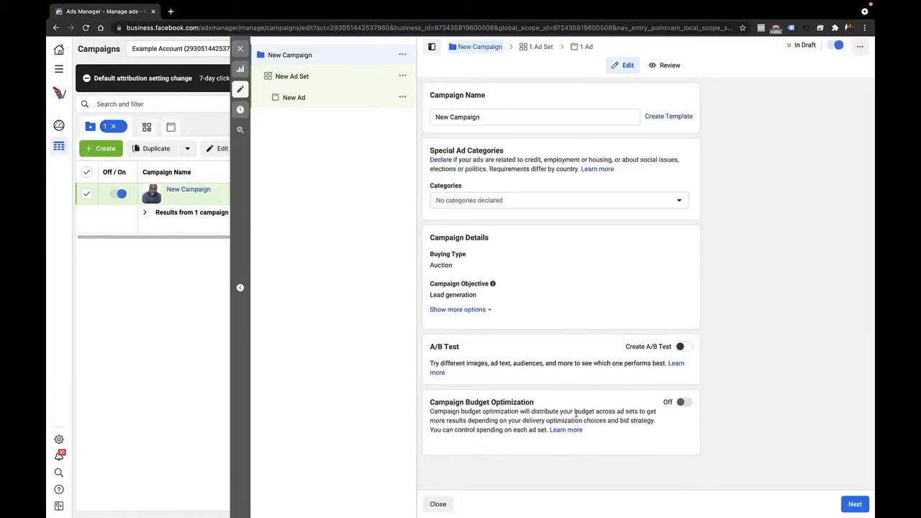
triple_click(491, 118)
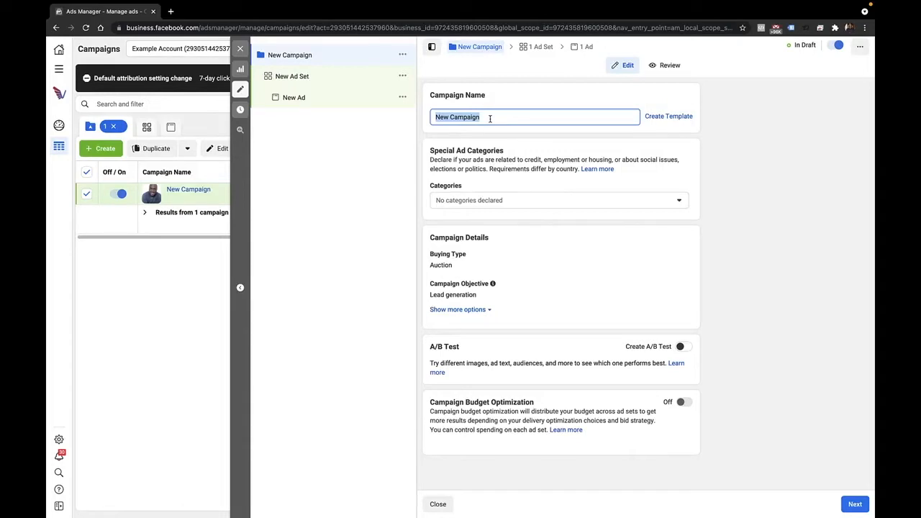
type("Home")
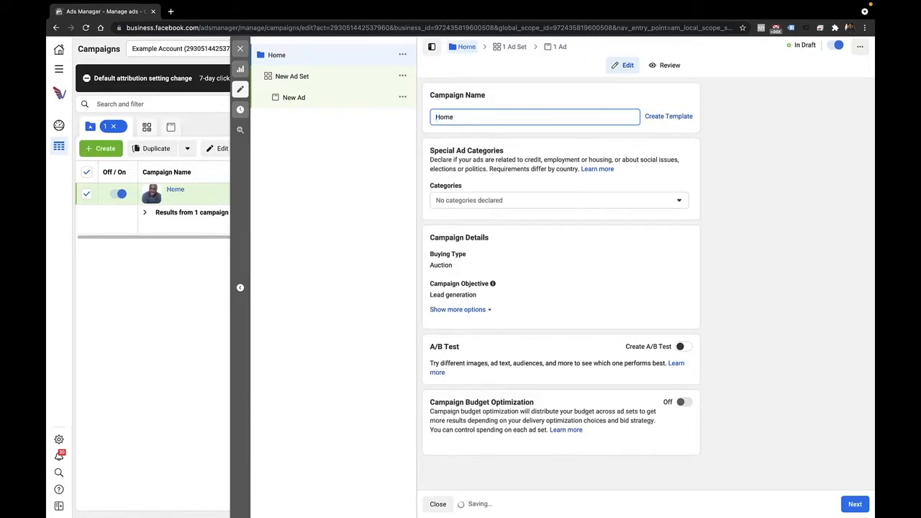
type(" List")
Step: Declare Housing as the campaign's special ad category and proceed to the ad set settings
left_click(504, 203)
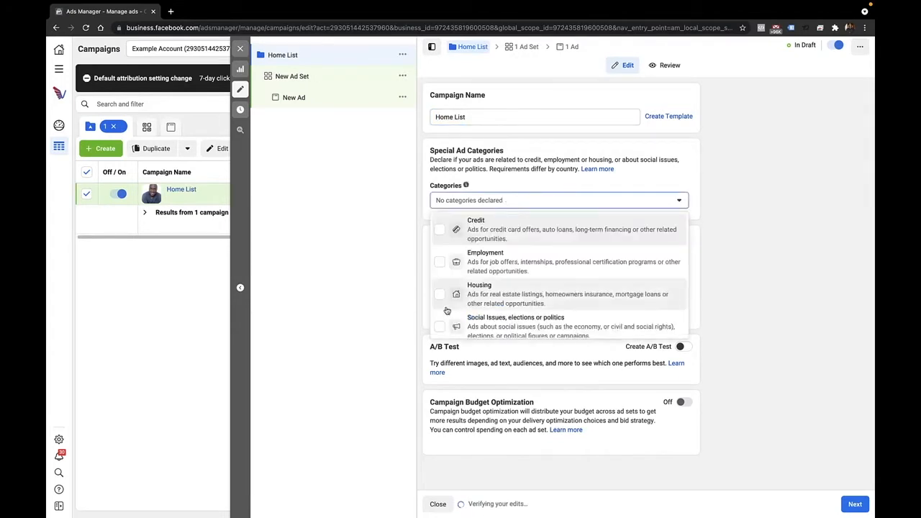
left_click(443, 300)
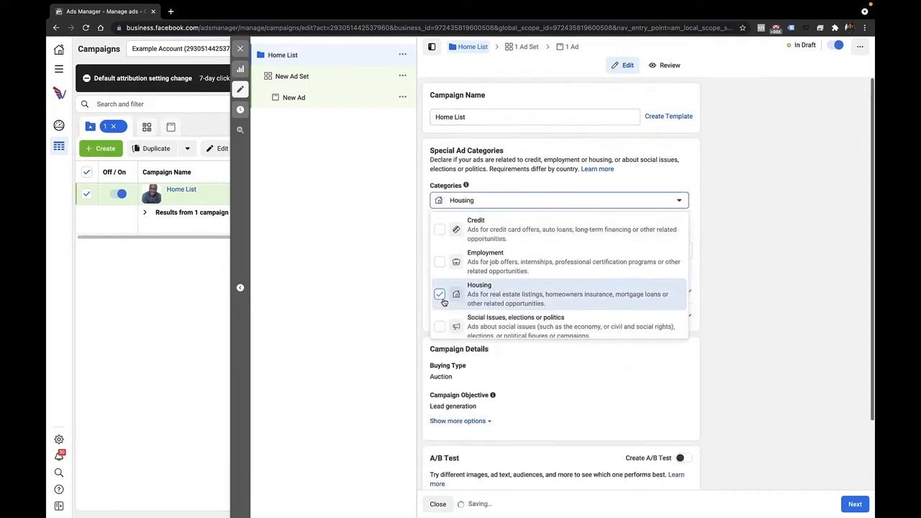
left_click(403, 370)
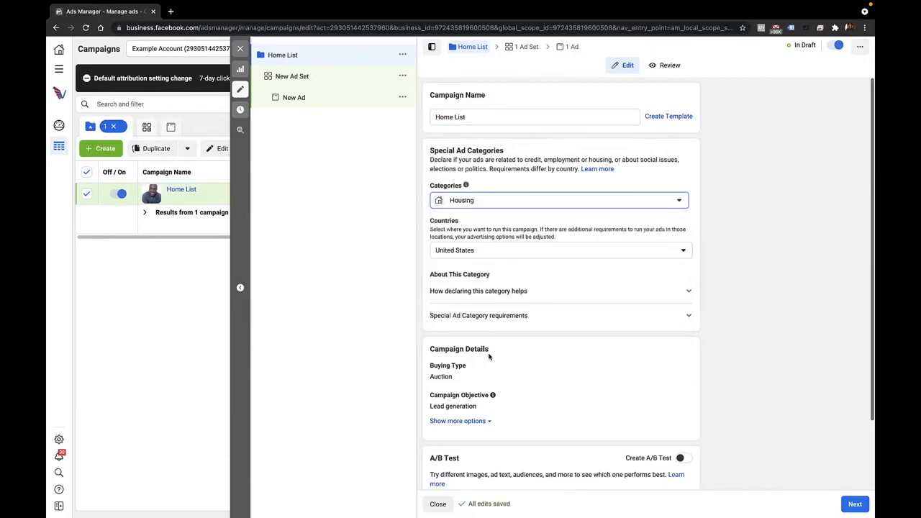
scroll(489, 356, "down", 1)
scroll(490, 358, "down", 2)
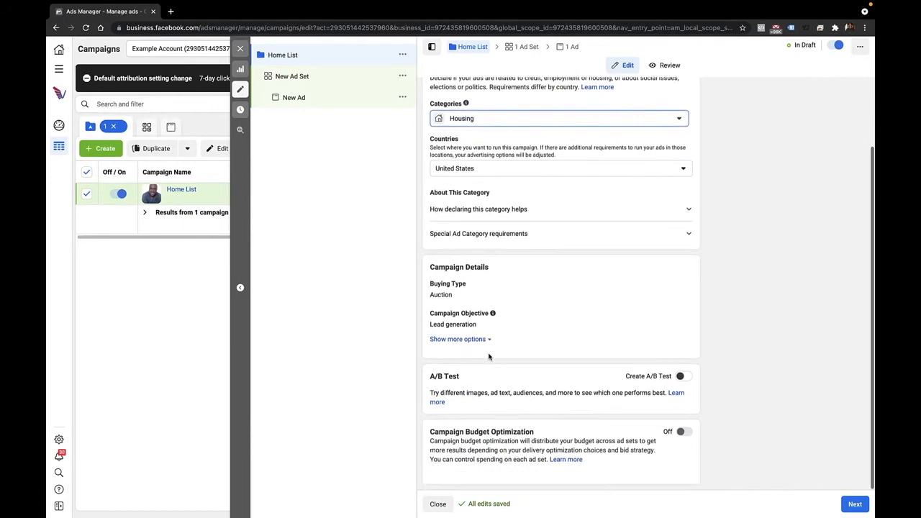
left_click(855, 505)
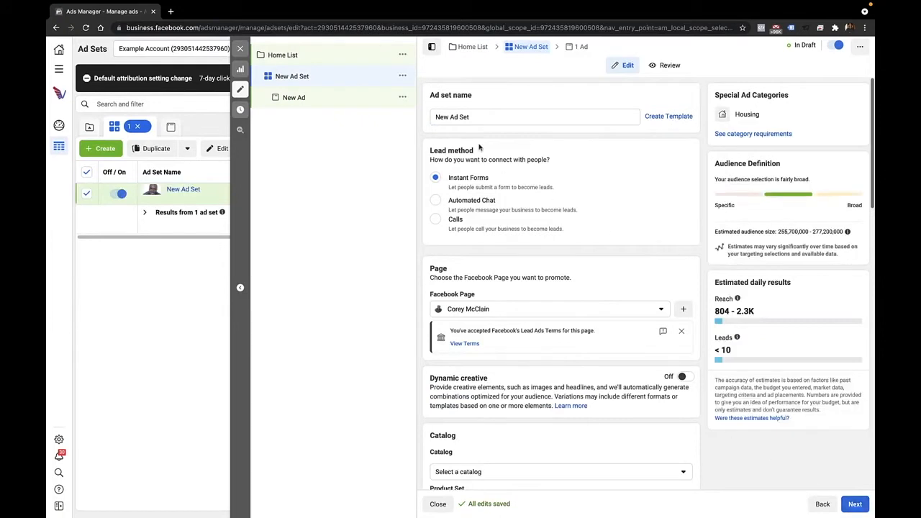
Step: Name the ad set Home List Adset
triple_click(481, 115)
type("Home List Adset")
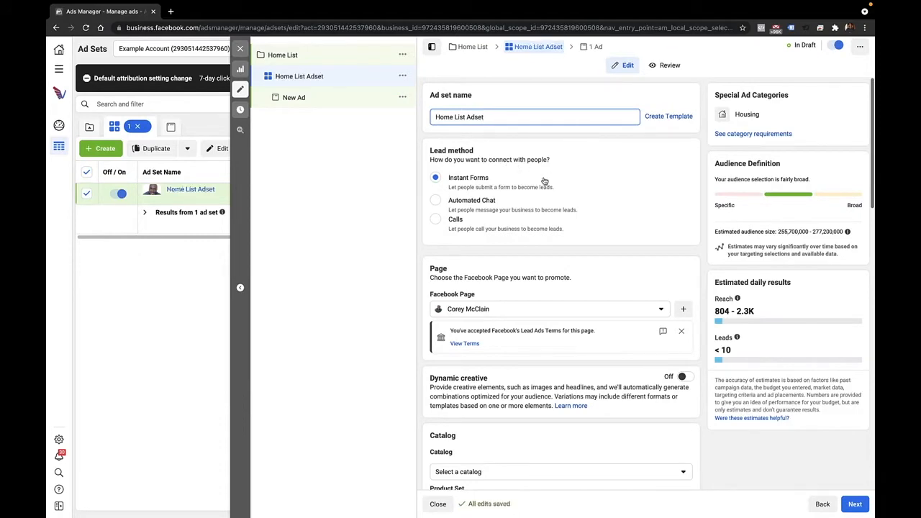
Step: Give the ad set's schedule an end date of November 21, 2021
scroll(577, 195, "down", 1)
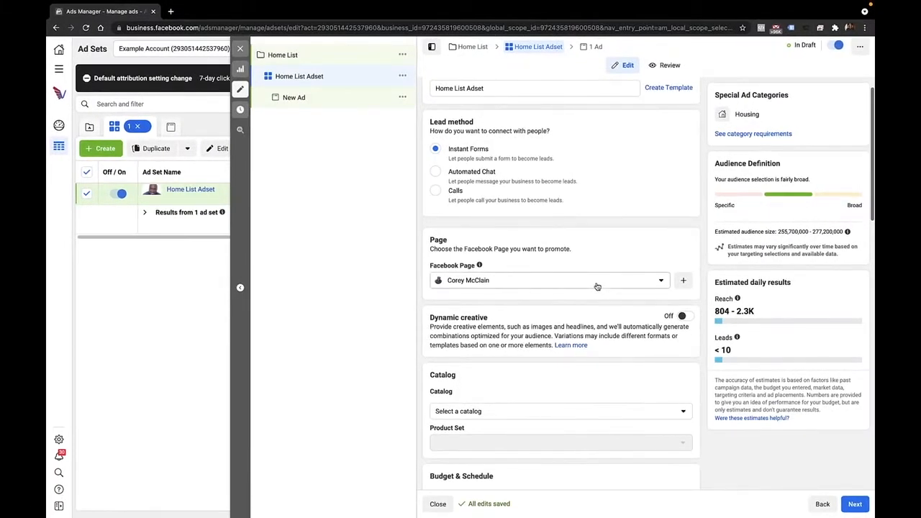
scroll(596, 286, "down", 5)
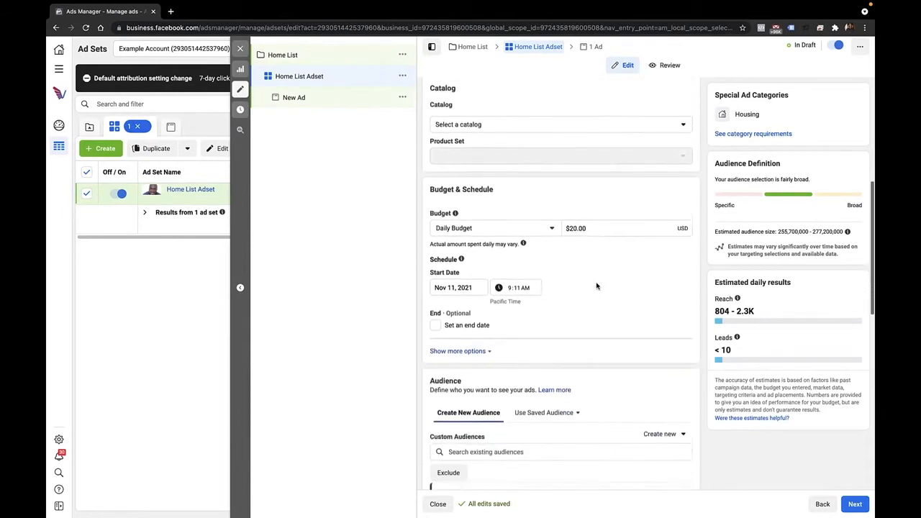
scroll(597, 286, "down", 1)
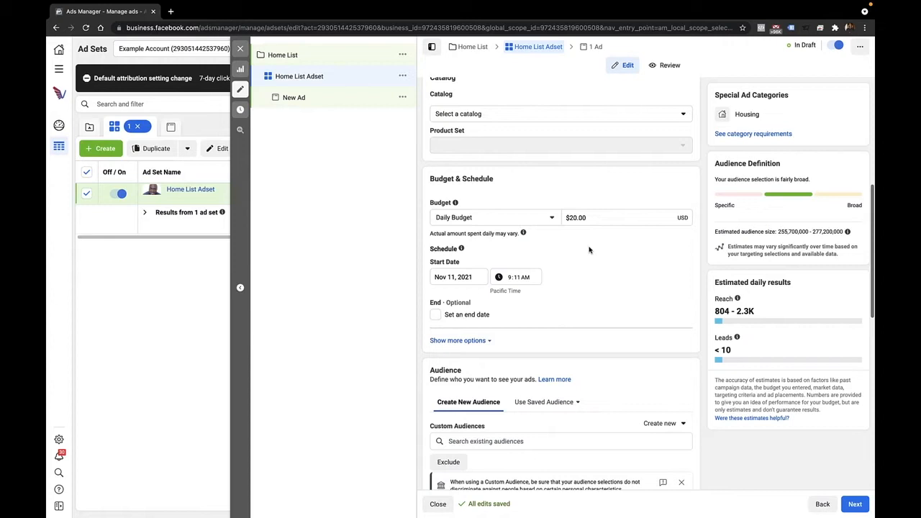
left_click(436, 315)
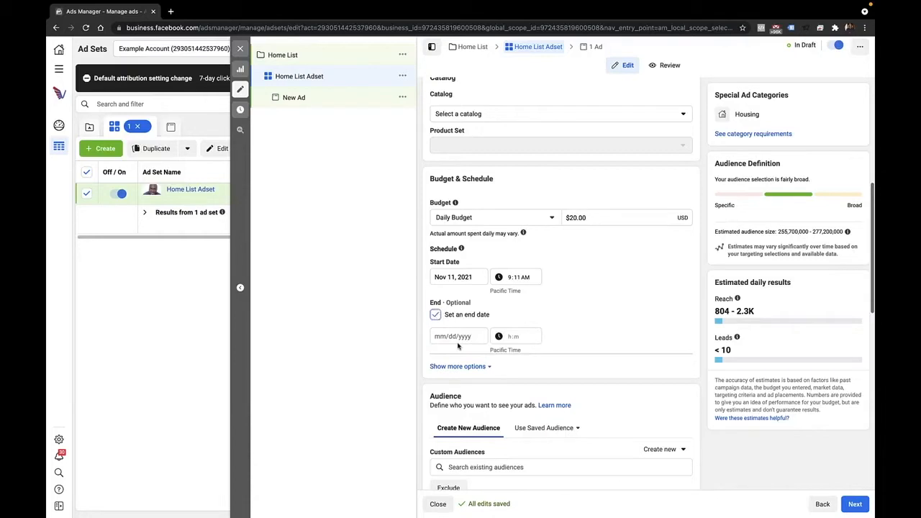
left_click(454, 338)
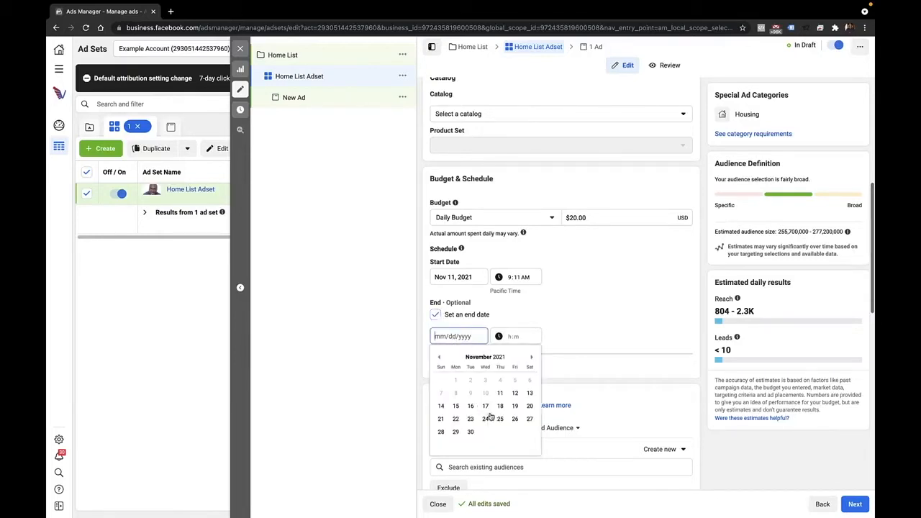
left_click(442, 419)
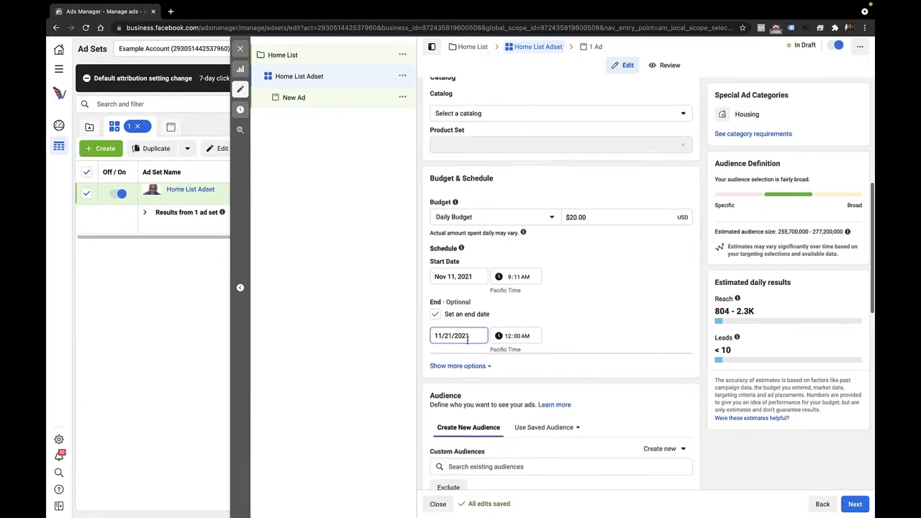
Step: Restrict the audience's location targeting to "People living in this location"
scroll(472, 341, "down", 1)
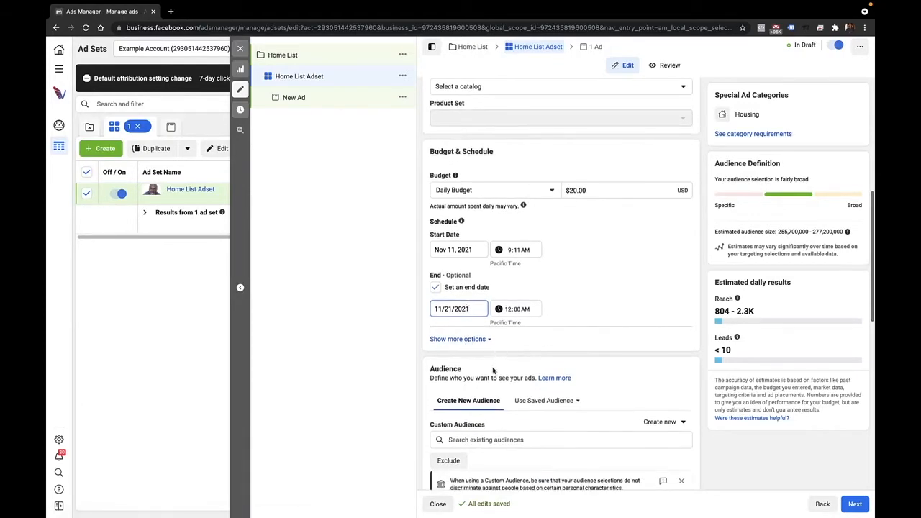
scroll(494, 369, "down", 1)
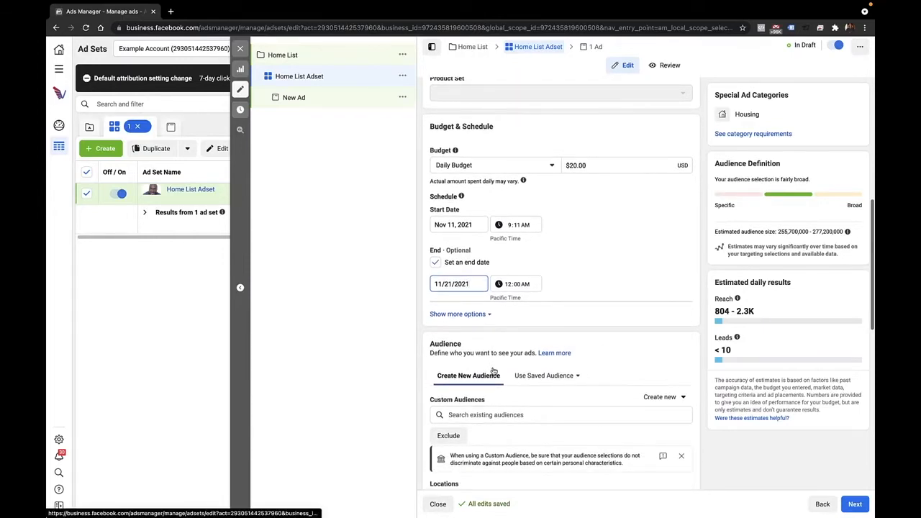
scroll(494, 370, "down", 3)
scroll(494, 370, "down", 5)
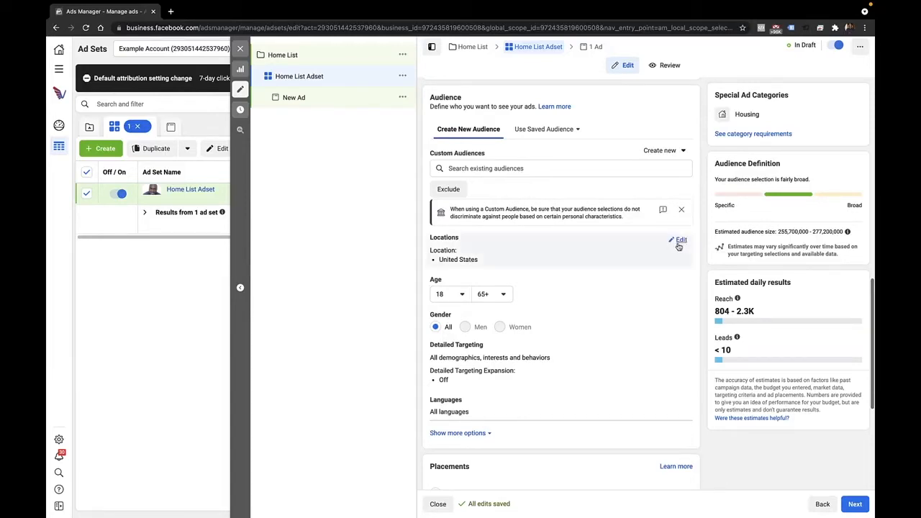
left_click(682, 241)
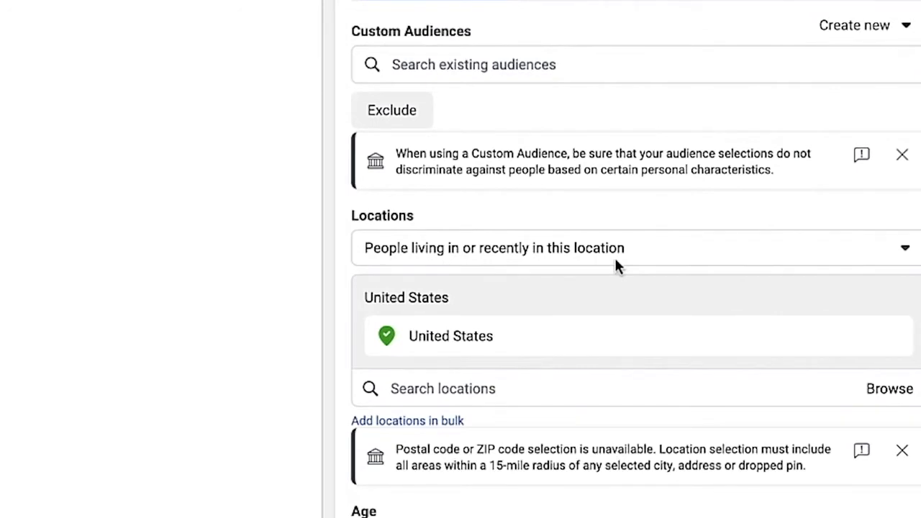
left_click(905, 252)
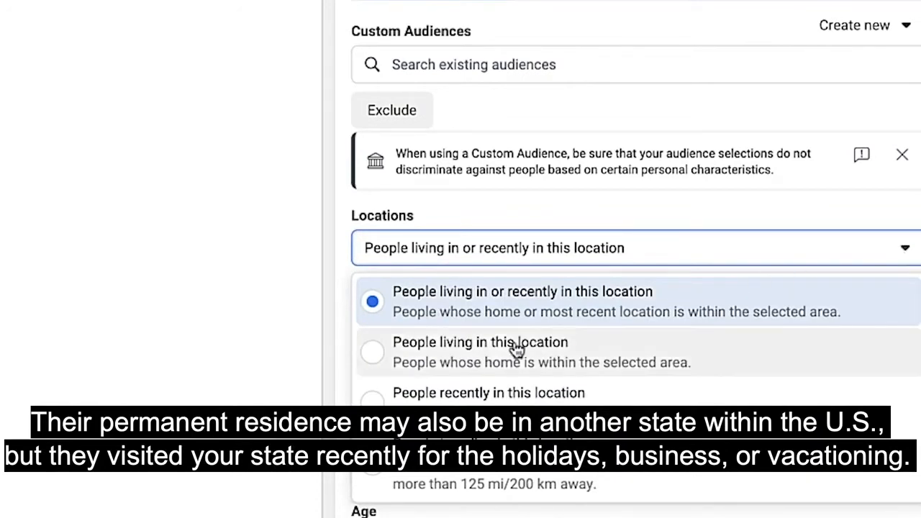
left_click(434, 363)
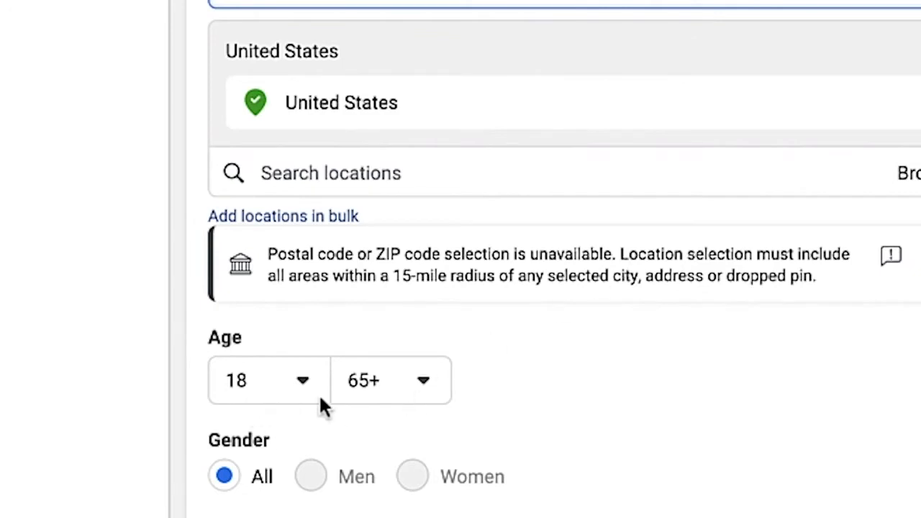
Step: Examine the audience's gender and detailed targeting options and open the language selection for editing
mouse_move(307, 497)
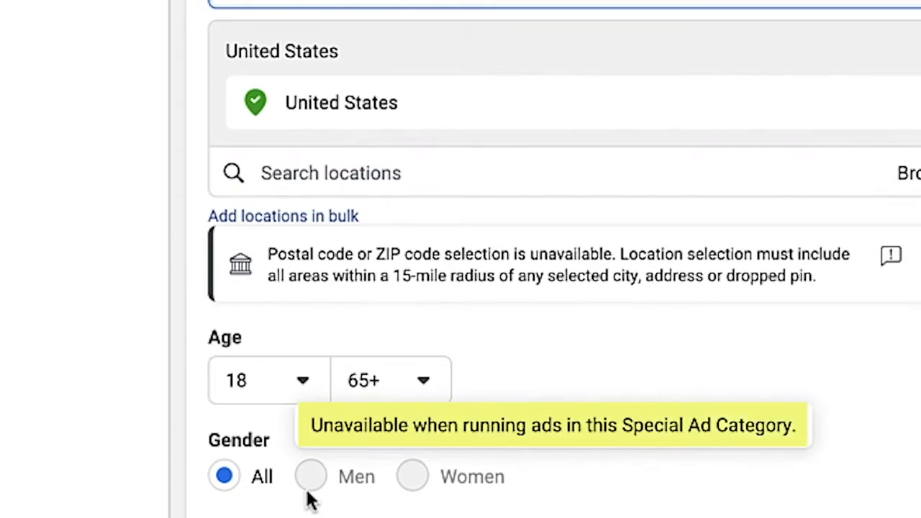
scroll(309, 502, "down", 3)
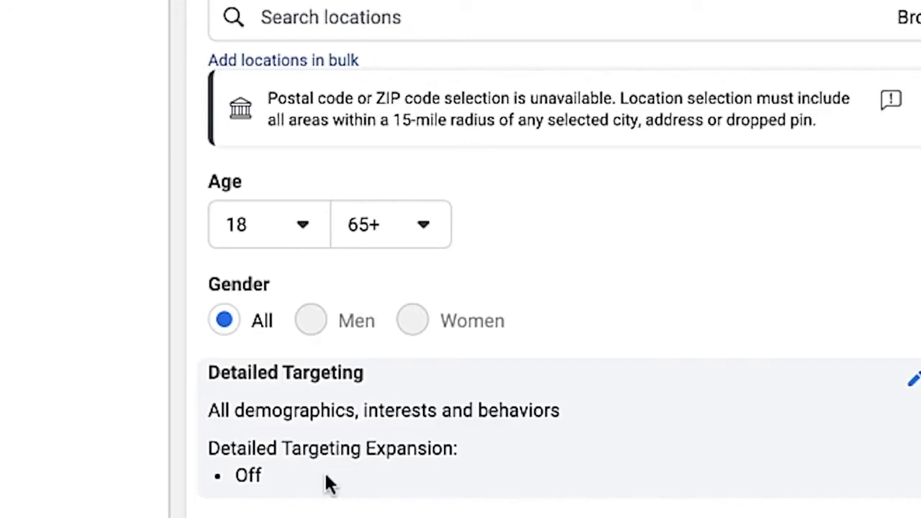
scroll(325, 473, "down", 1)
left_click(325, 473)
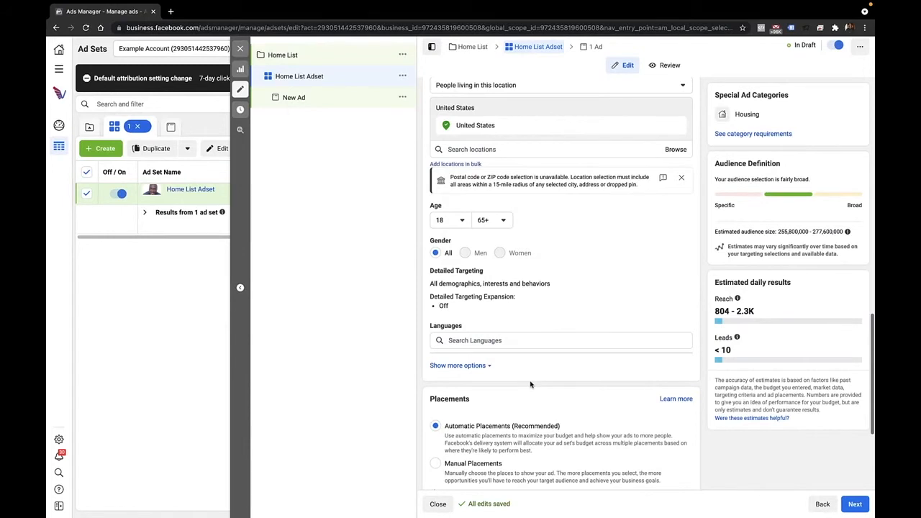
Step: Switch the ad set to manual placements and exclude the Audience Network platform
scroll(530, 384, "down", 2)
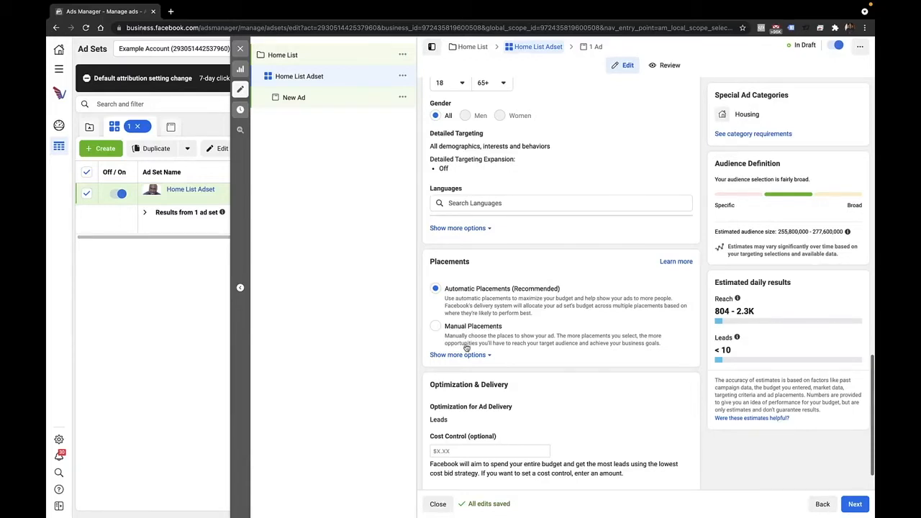
left_click(436, 327)
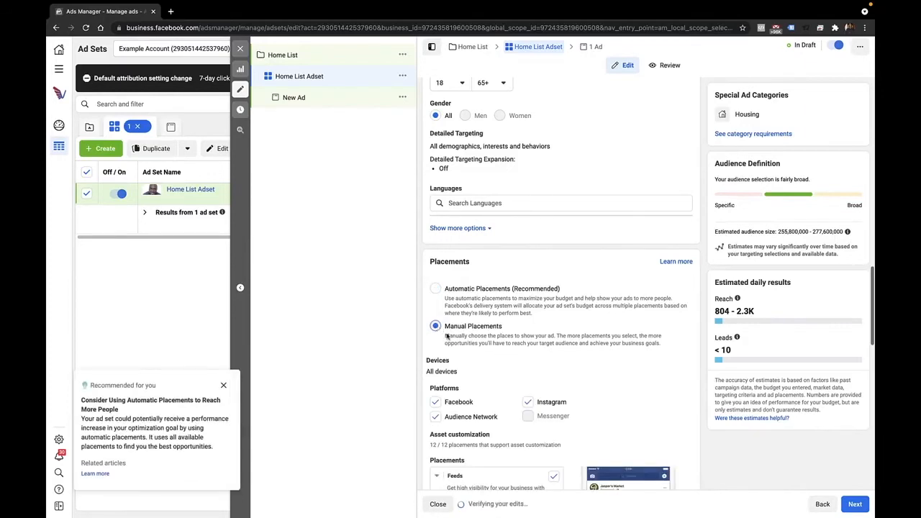
scroll(441, 360, "down", 1)
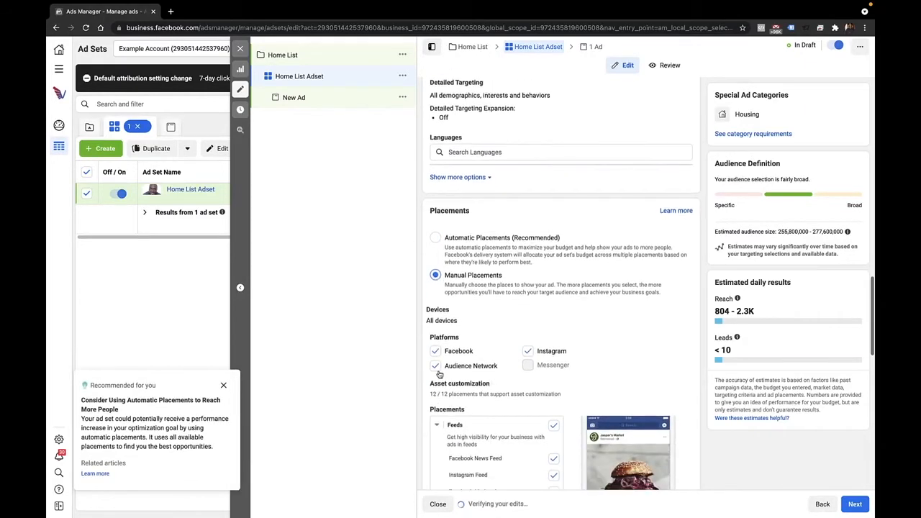
left_click(435, 366)
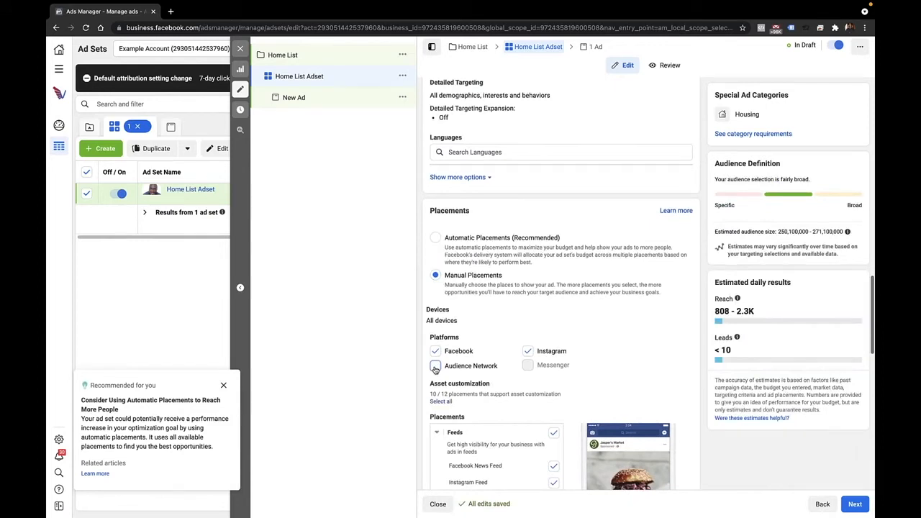
Step: Limit the Feeds placements to Facebook News Feed, Instagram Feed and Facebook Marketplace
scroll(532, 324, "down", 3)
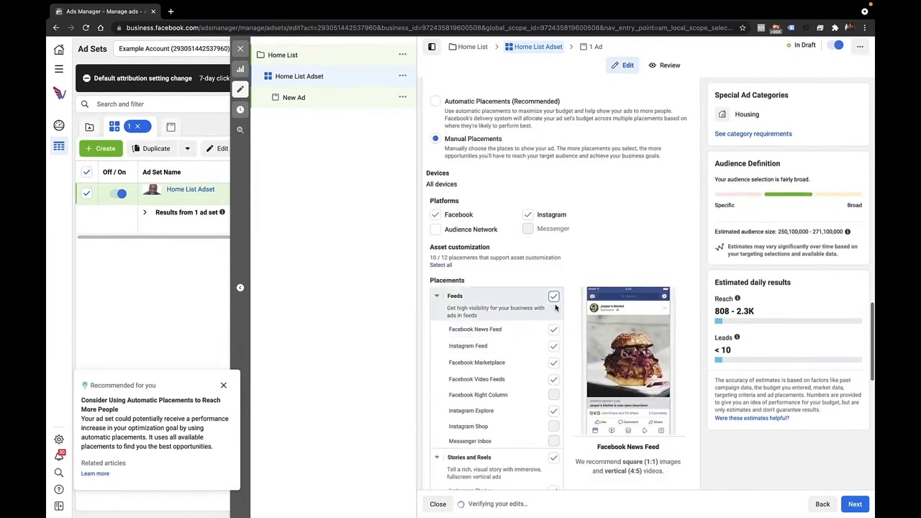
left_click(553, 297)
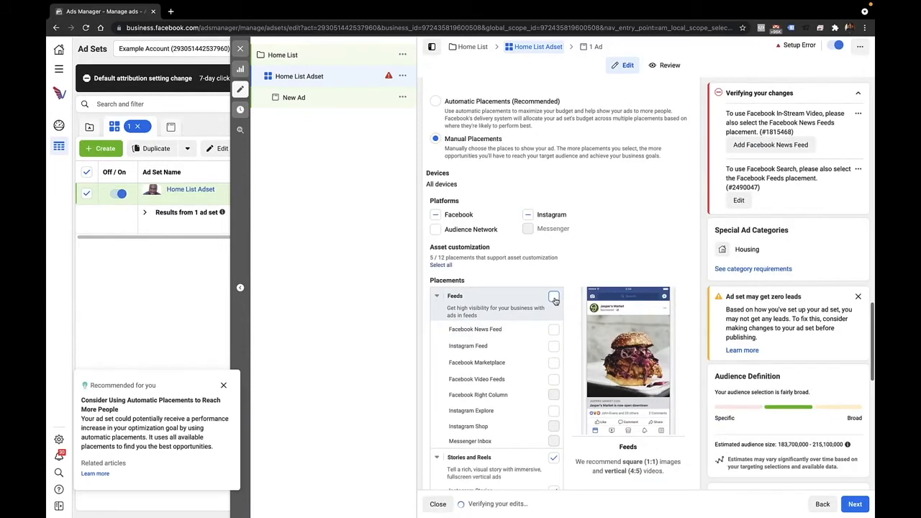
left_click(554, 332)
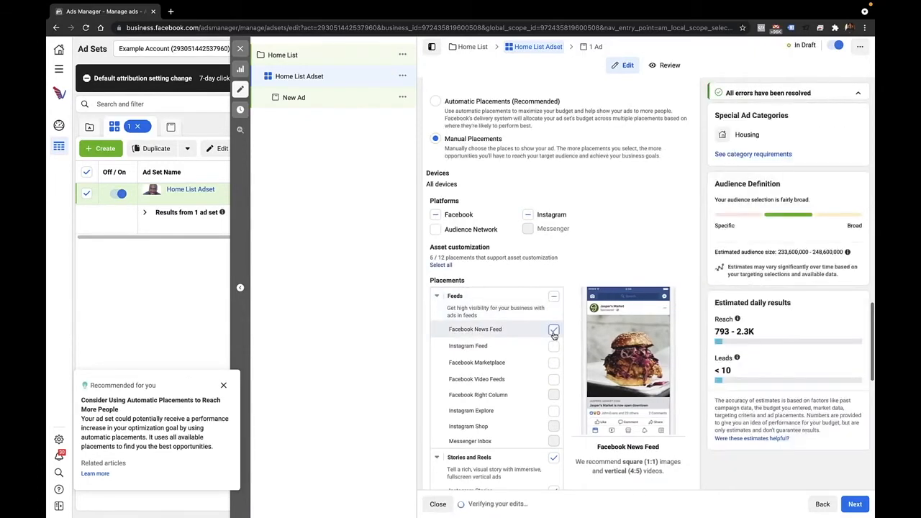
left_click(552, 347)
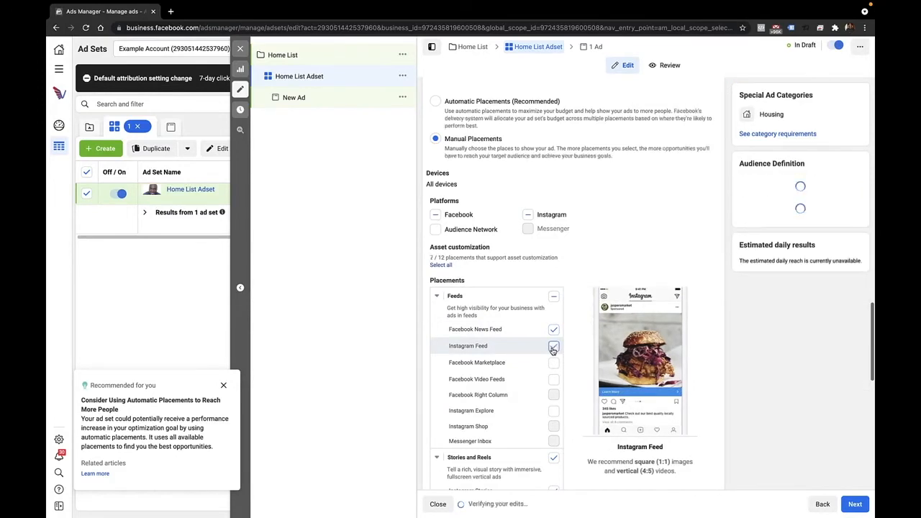
left_click(555, 364)
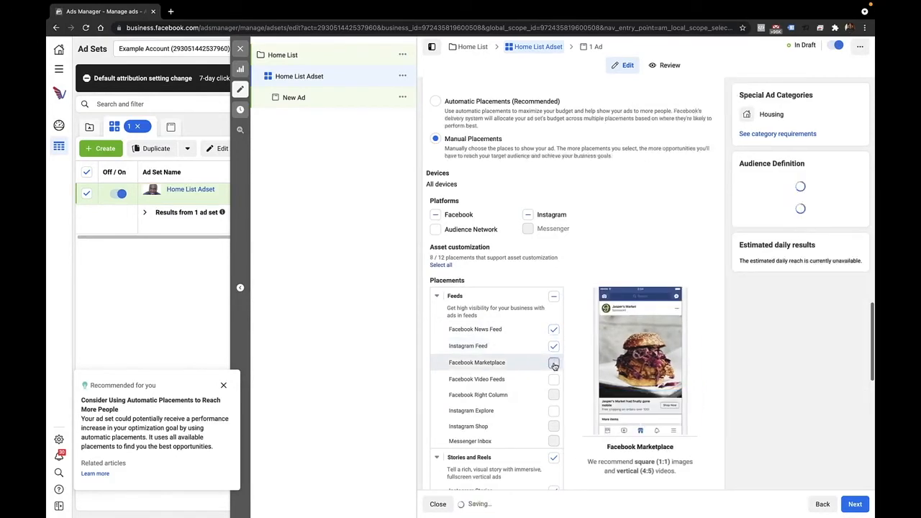
scroll(554, 363, "down", 3)
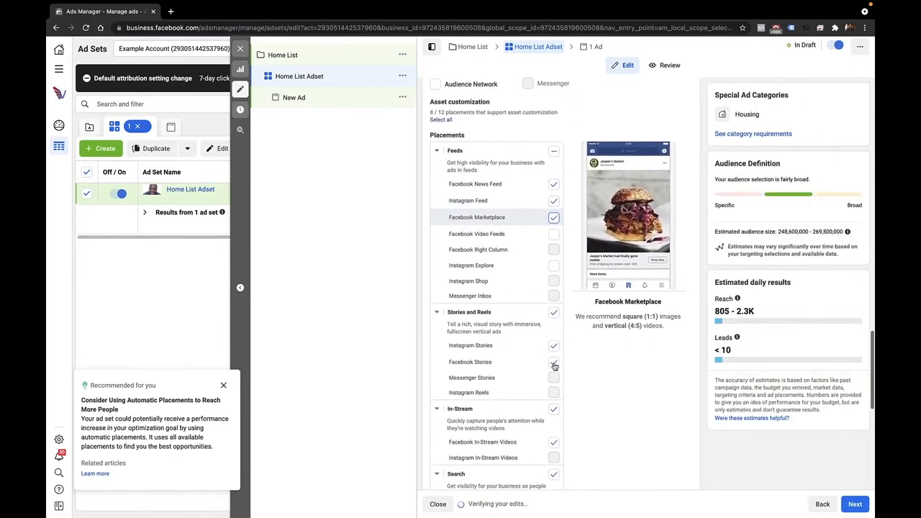
Step: Exclude the Stories and Reels, In-Stream, Search and In-Article placements from the ad set
left_click(554, 312)
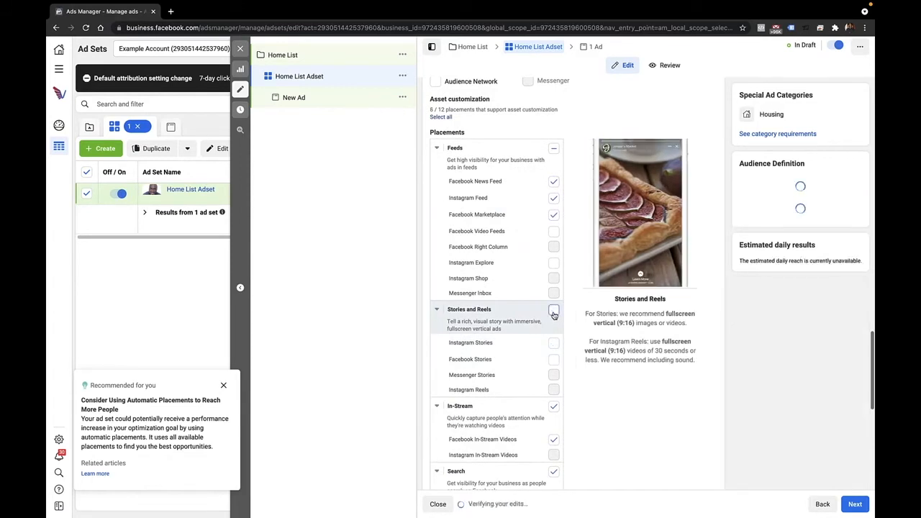
scroll(553, 316, "down", 1)
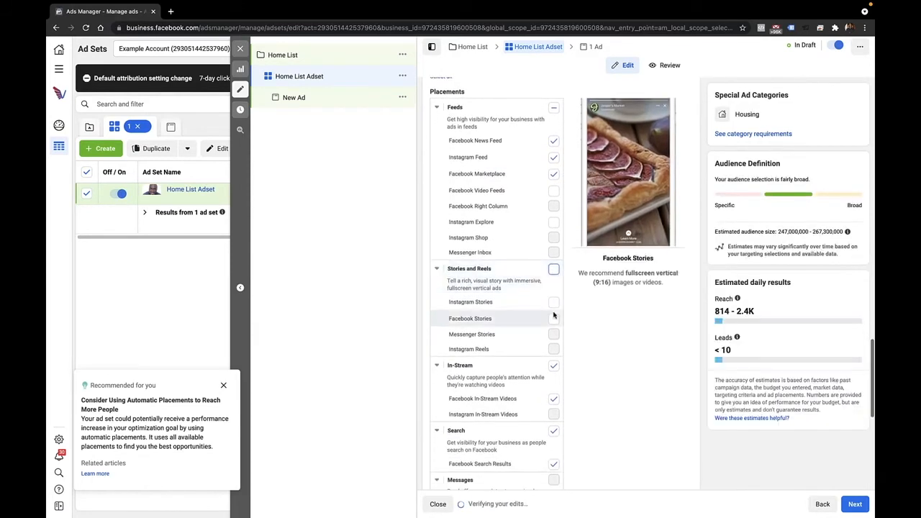
left_click(554, 368)
left_click(554, 367)
scroll(553, 389, "down", 1)
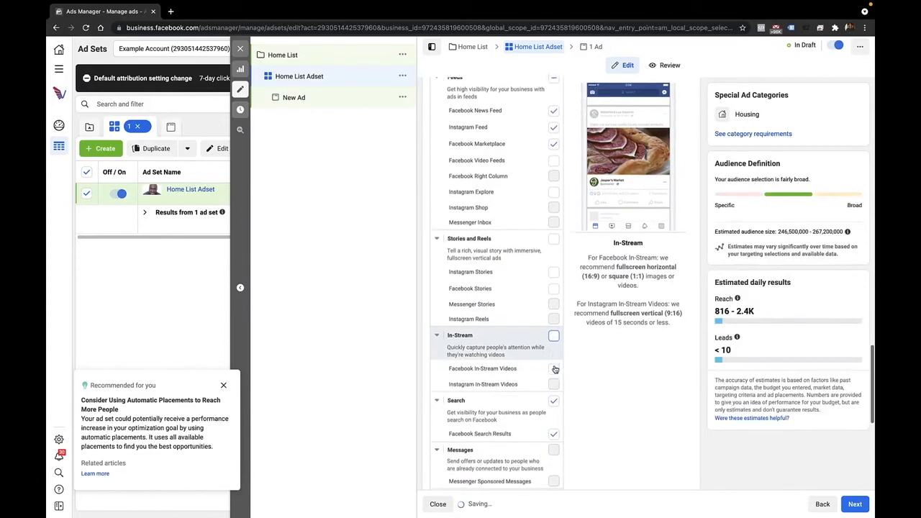
left_click(554, 395)
scroll(552, 405, "down", 2)
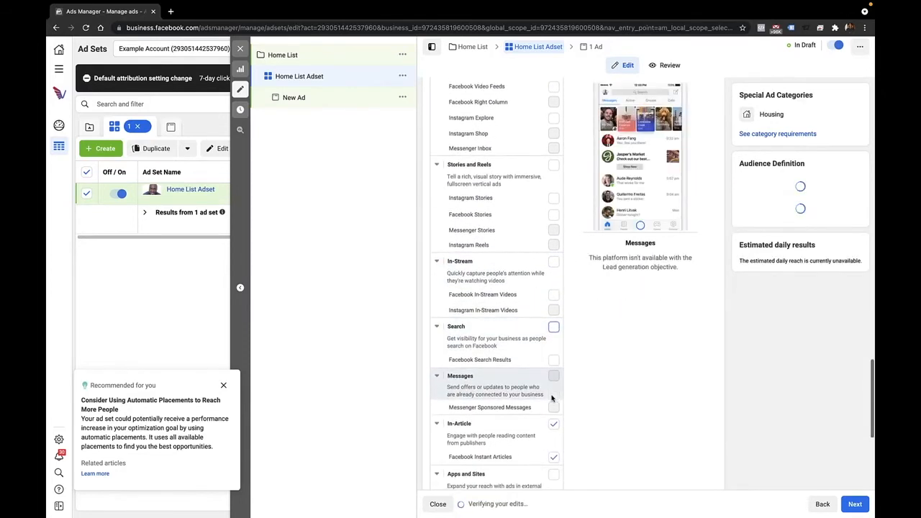
left_click(554, 424)
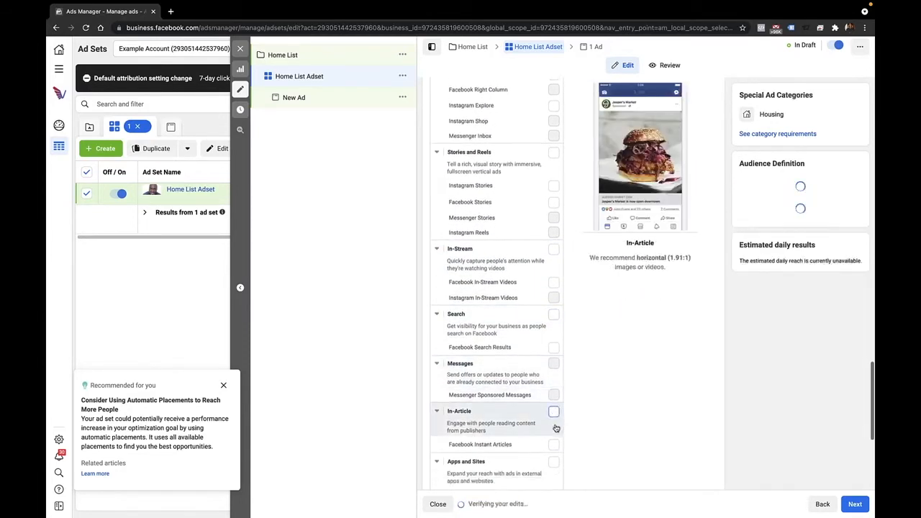
Step: Continue past the ad set's optimization and delivery settings to the ad level, without a cost control
scroll(555, 428, "down", 3)
scroll(555, 428, "down", 2)
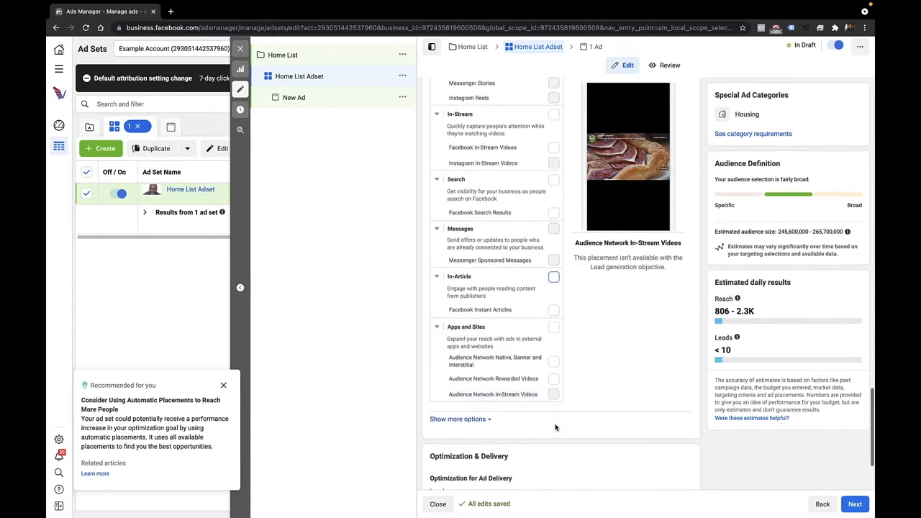
scroll(555, 427, "down", 2)
scroll(555, 428, "down", 1)
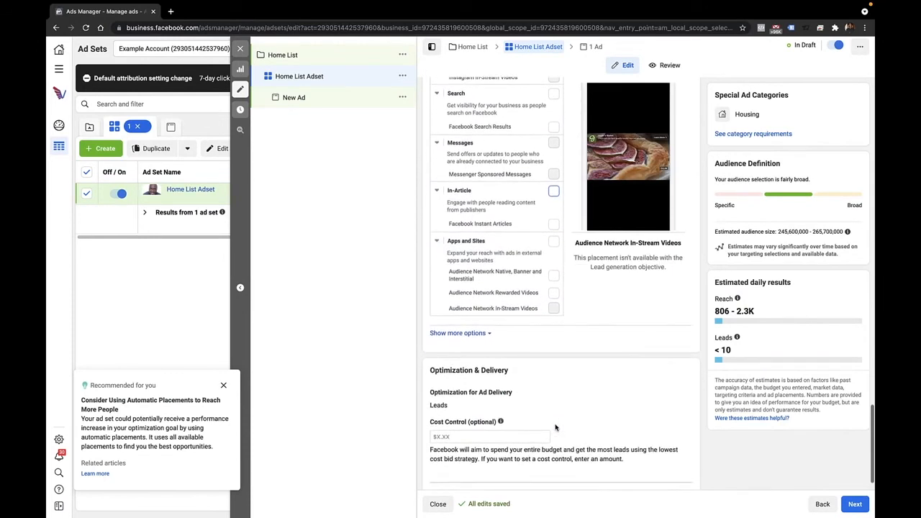
scroll(555, 428, "down", 1)
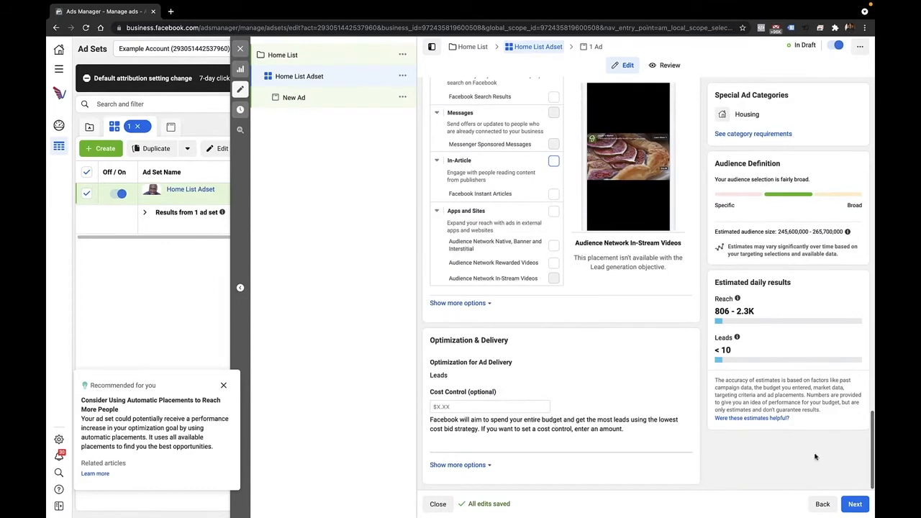
left_click(857, 504)
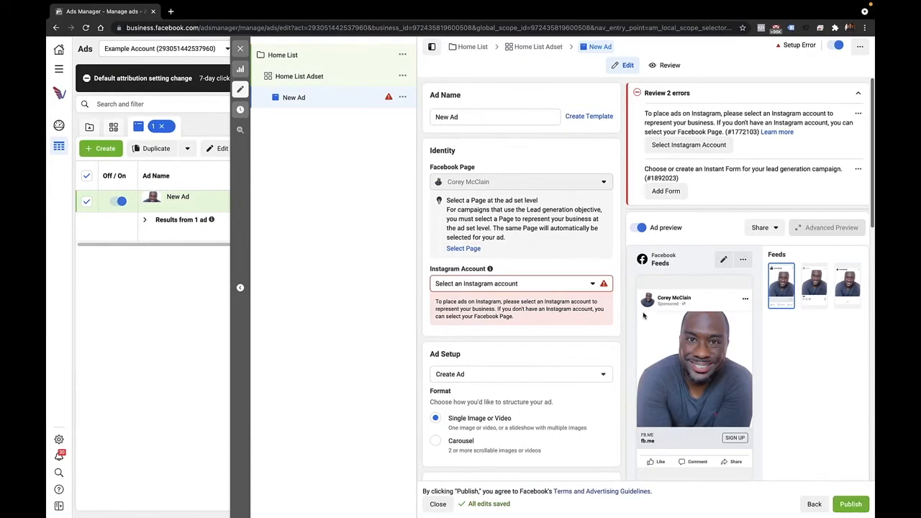
Step: Rename the ad as "Home list" and select futureclientsnow as its Instagram account
triple_click(470, 118)
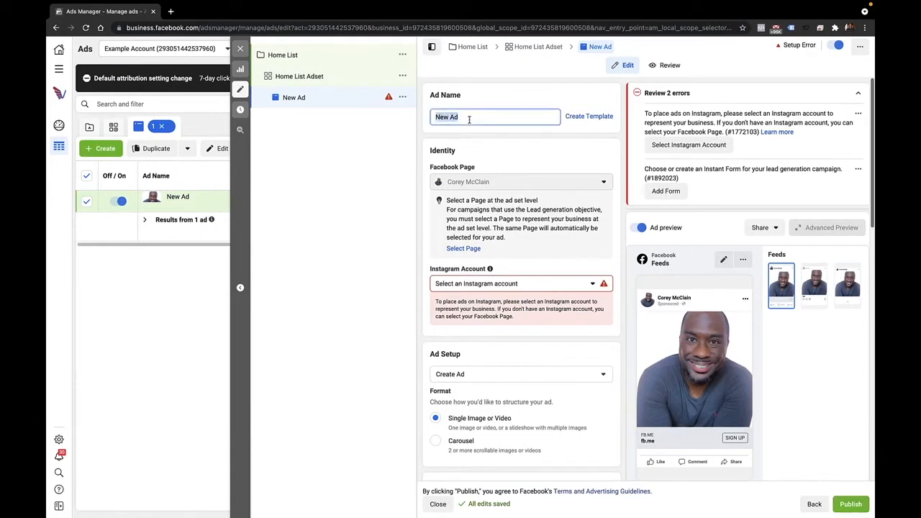
type("Hi")
type("ome list")
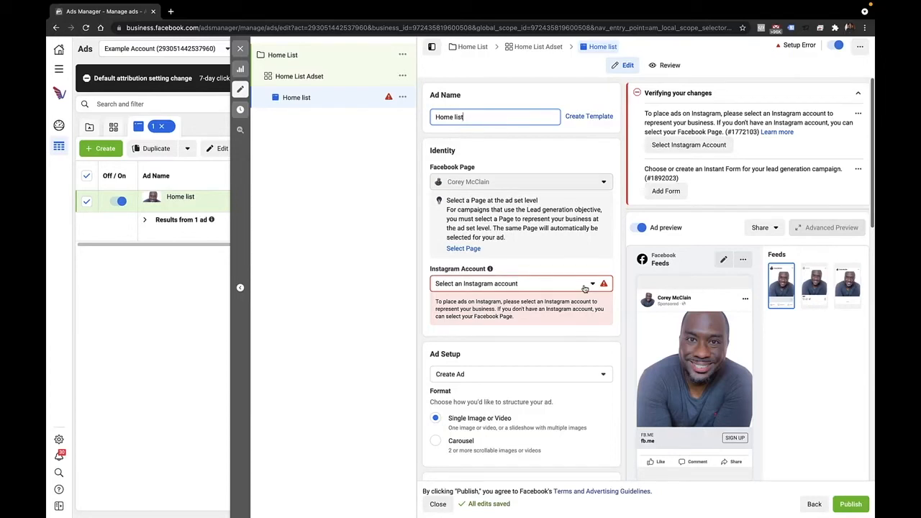
left_click(591, 285)
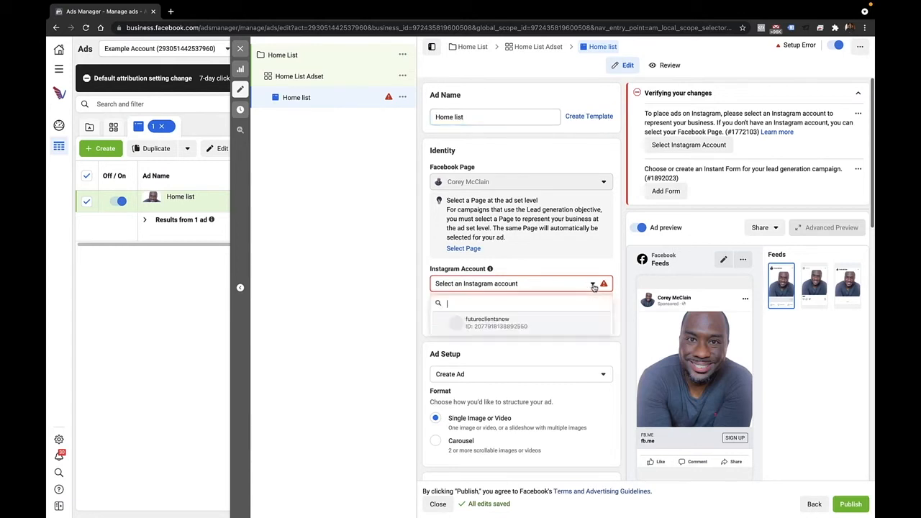
left_click(507, 324)
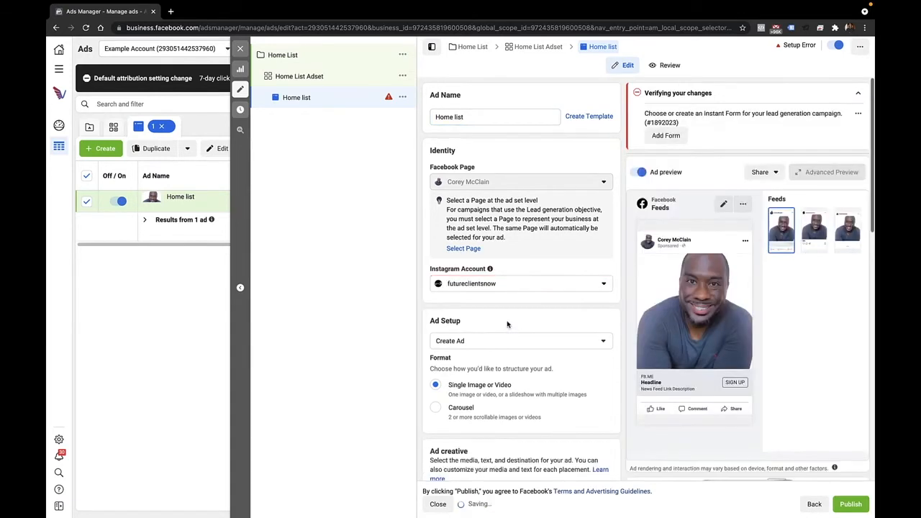
Step: Replace the ad's media with the 596 × 446 house picture "facebook ad image" from the account images
scroll(508, 324, "down", 3)
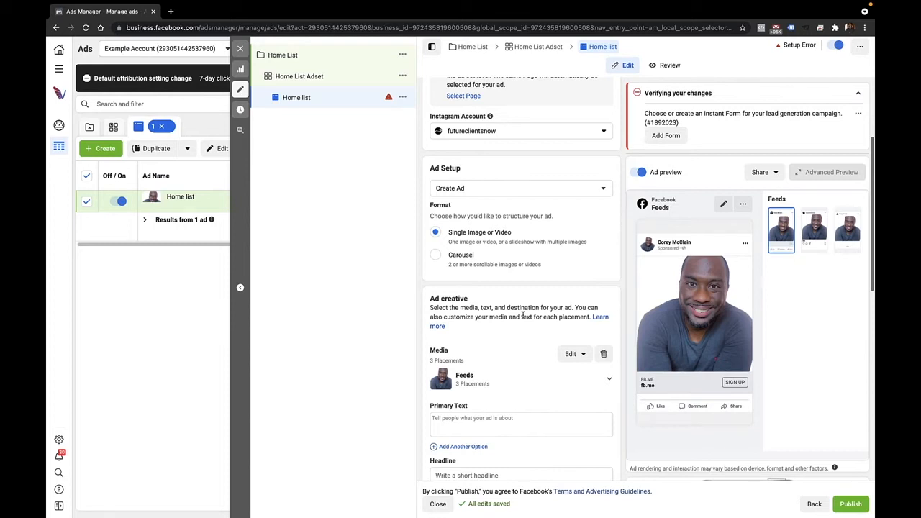
scroll(532, 214, "down", 1)
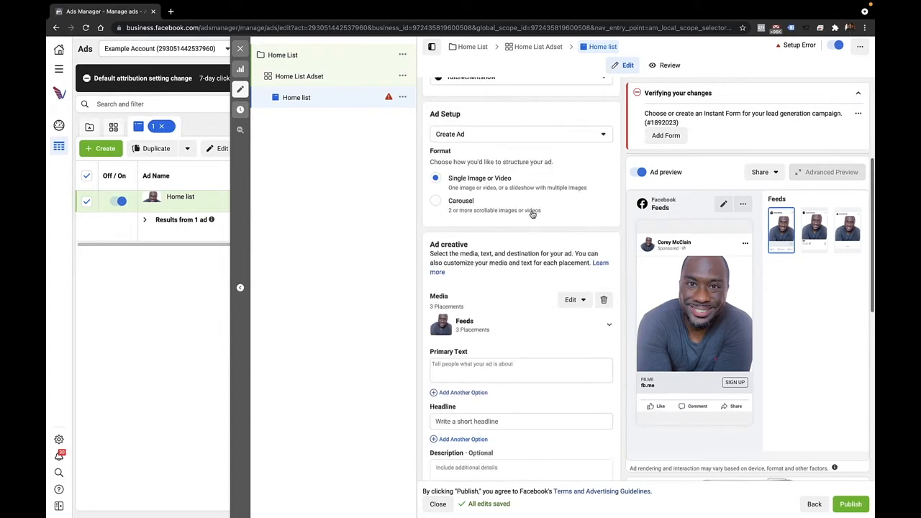
left_click(573, 299)
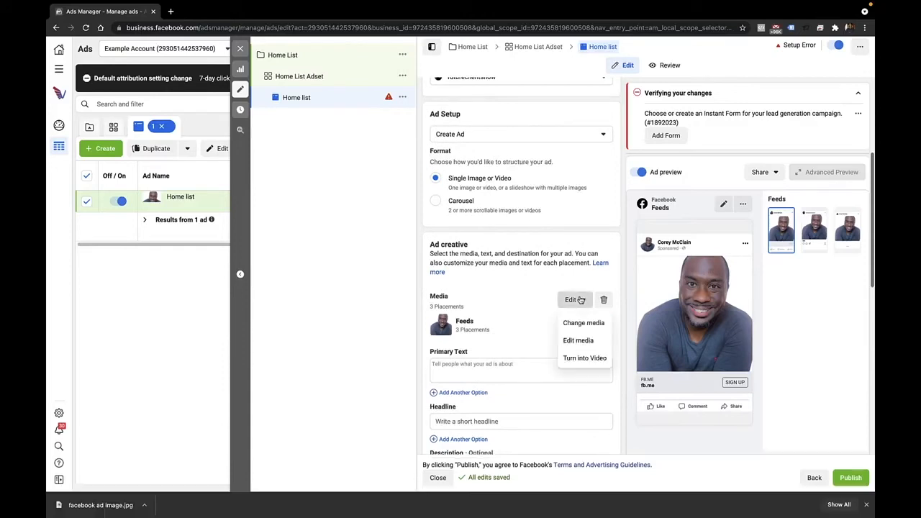
left_click(585, 323)
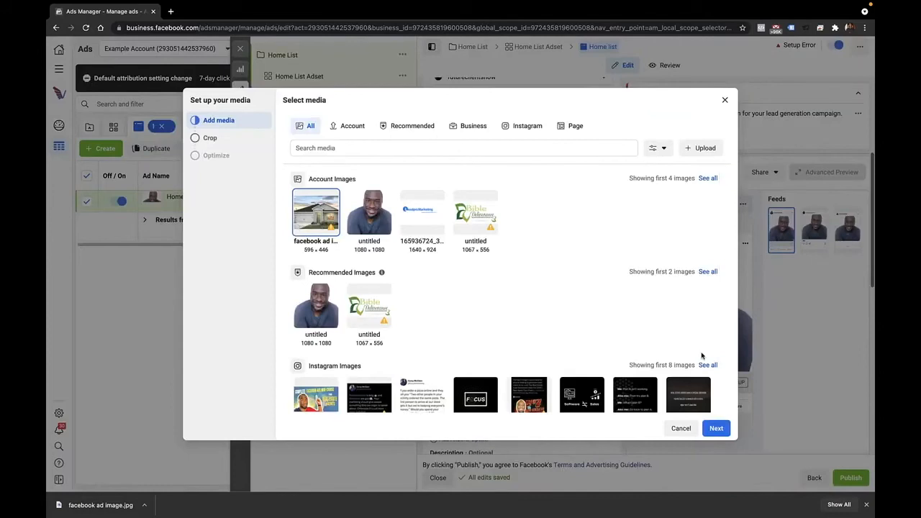
left_click(720, 428)
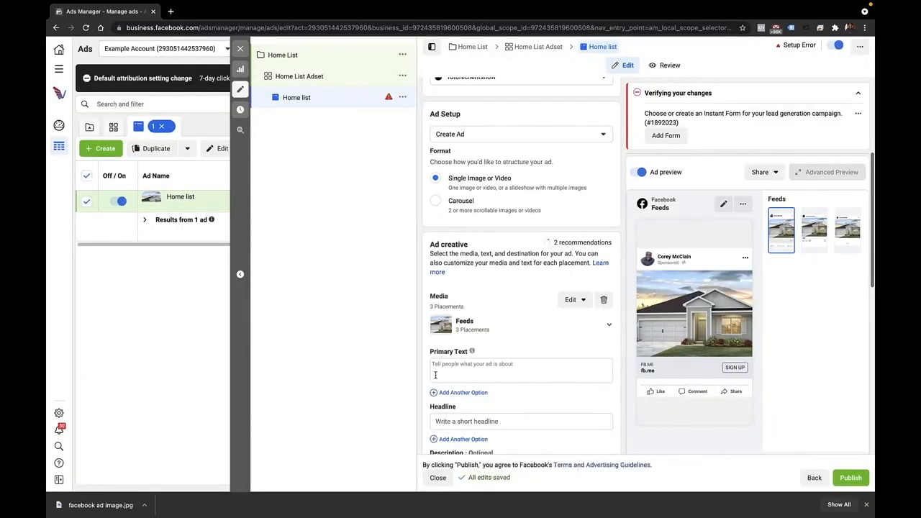
Step: Fill the primary text with the prepared copy offering [Your City] homebuyers a free hotlist of pool homes under 400,000
left_click(450, 364)
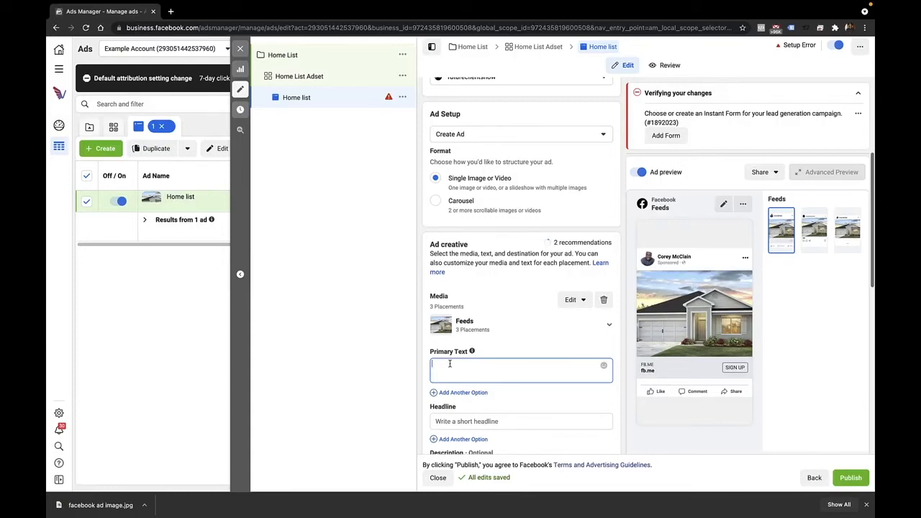
type("🏠ATTENTION [Your City] Homebuyers!🏠 Free 🔥 Hotlist of [Your City] Pool Homes 👉🏡 UNDER 400,000! List Includes Pictures, Addresses, and Prices 💸 Most Up-to-date Info Available - Refreshed Every 5 Minutes🔄  Click the link below to request your FREE list of Pool Homes: >>Your Link<<")
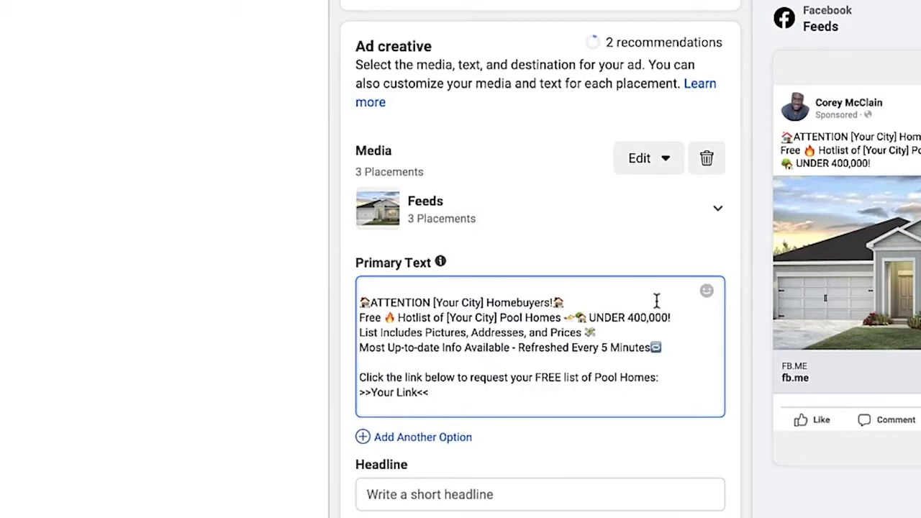
Step: Set the ad's headline to "Hot list of homes!" and its call to action to Learn More
scroll(453, 397, "down", 5)
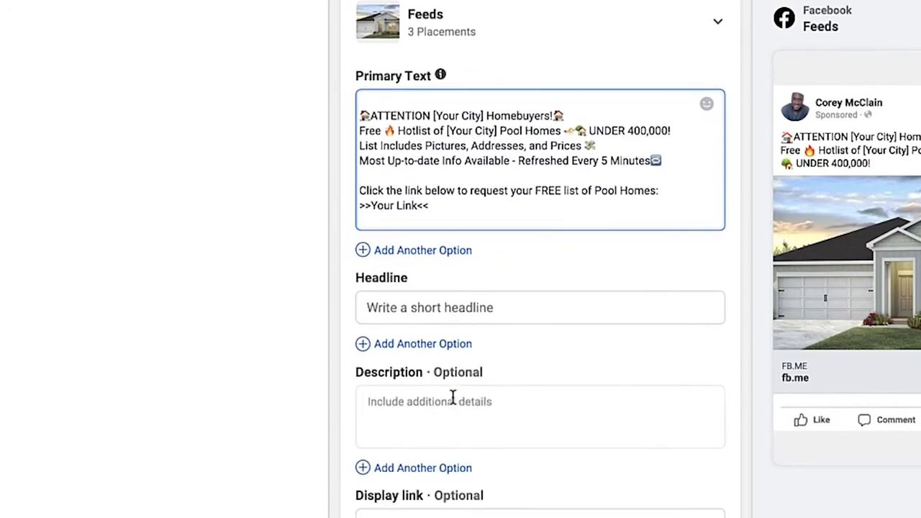
left_click(450, 123)
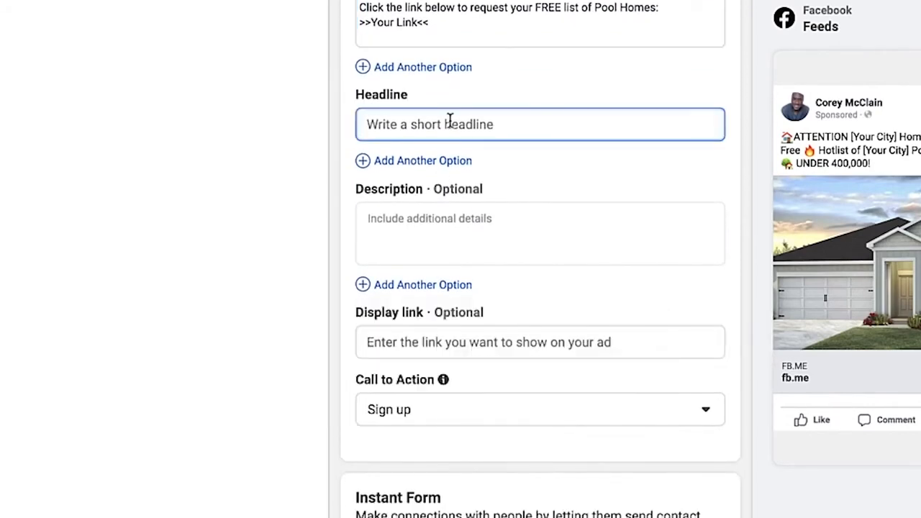
type("Hot list of homes!")
left_click(481, 414)
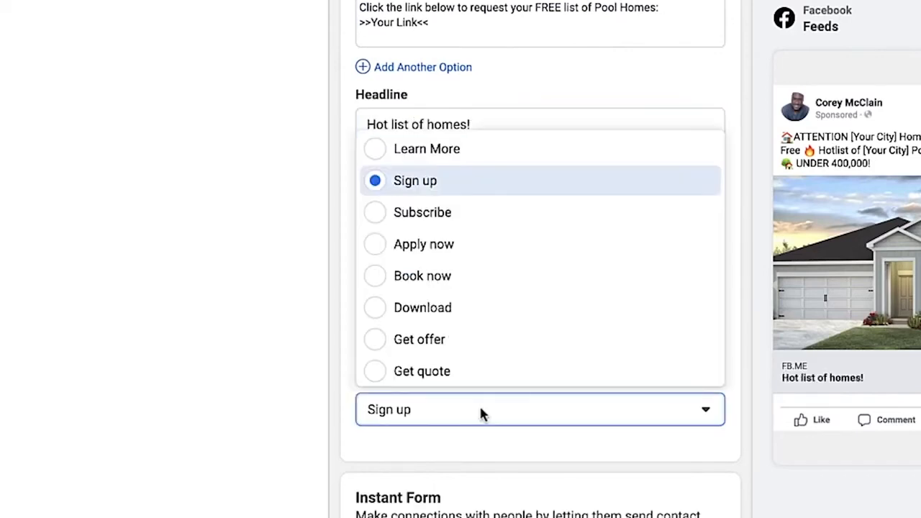
left_click(372, 158)
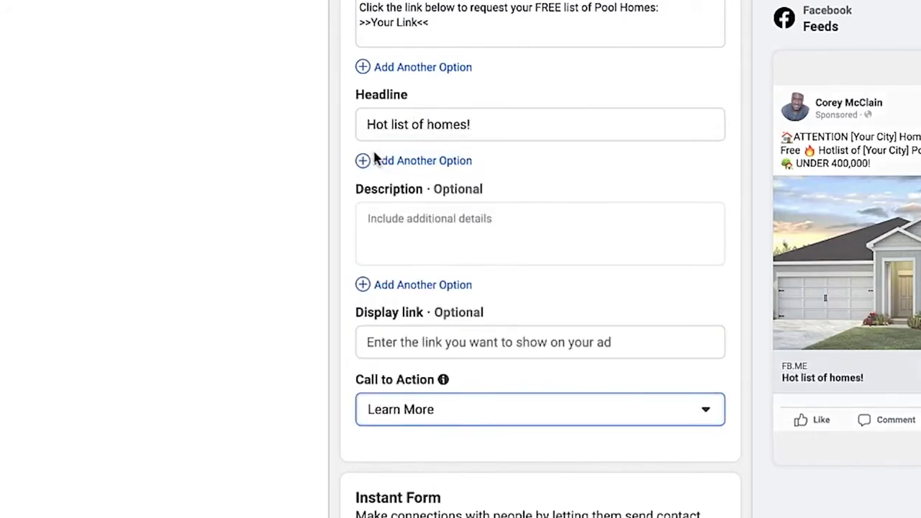
Step: Start creating a new Instant Form for the lead generation ad
scroll(551, 482, "down", 2)
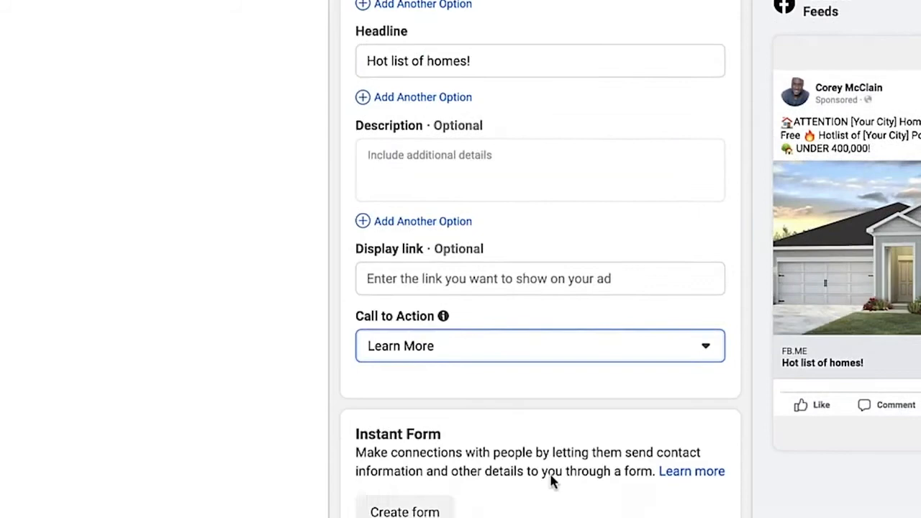
scroll(526, 432, "down", 3)
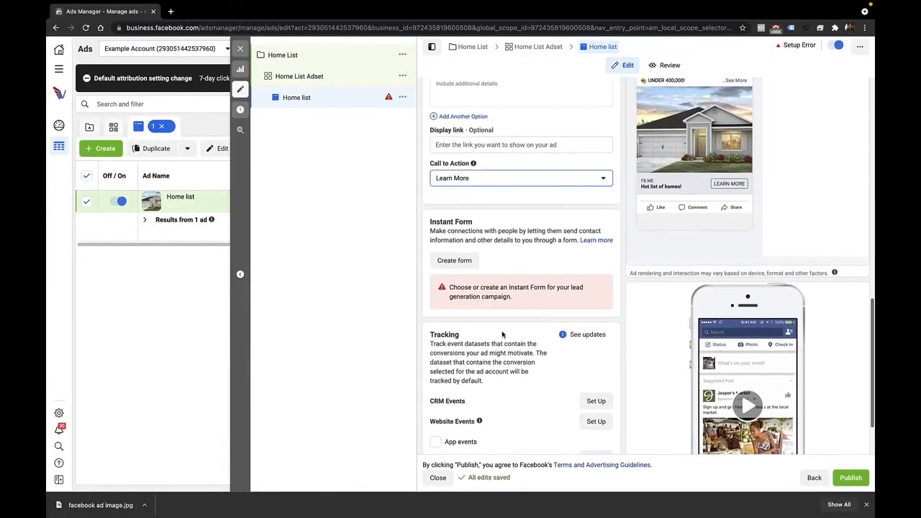
left_click(453, 262)
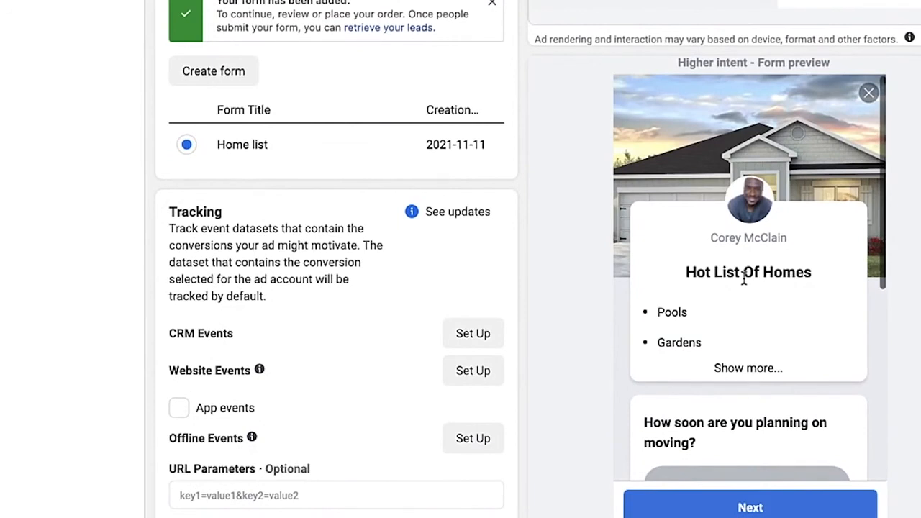
Step: Examine all four pages of the Home list form preview, from the custom questions to the message for leads
scroll(744, 279, "down", 1)
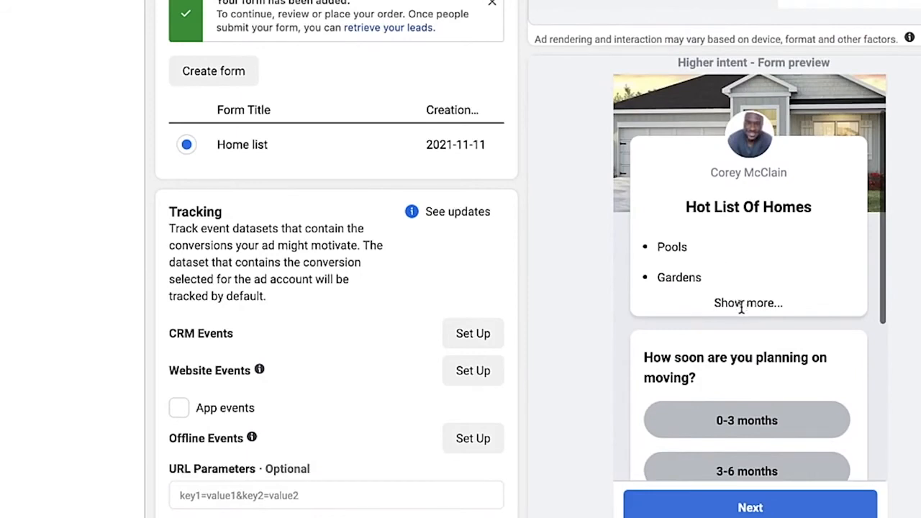
scroll(741, 306, "down", 2)
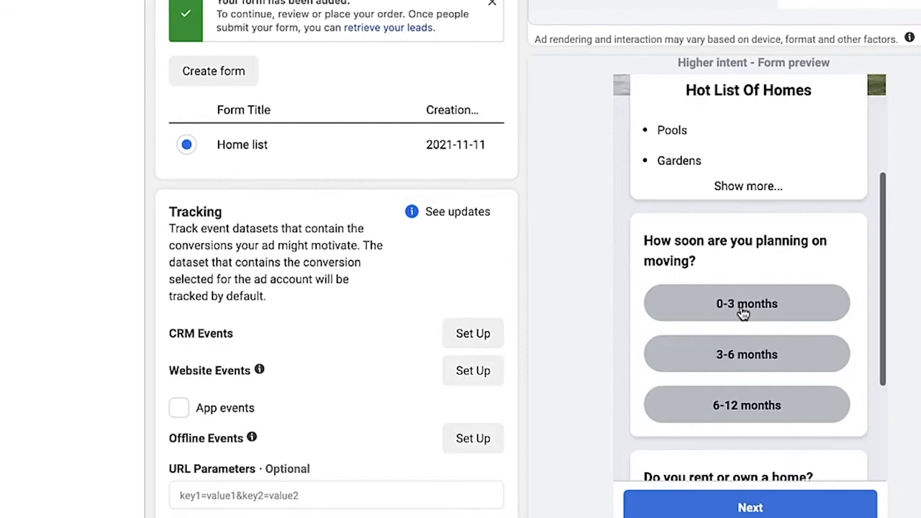
scroll(743, 313, "down", 3)
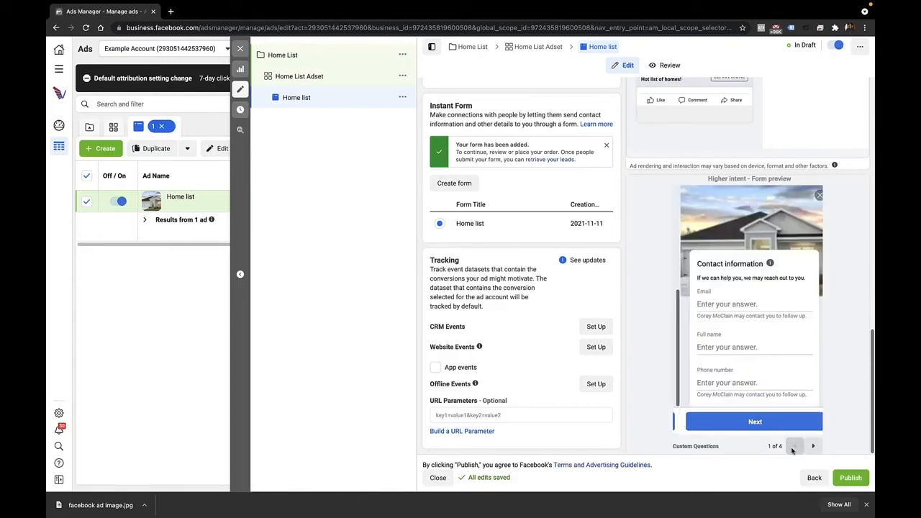
left_click(793, 451)
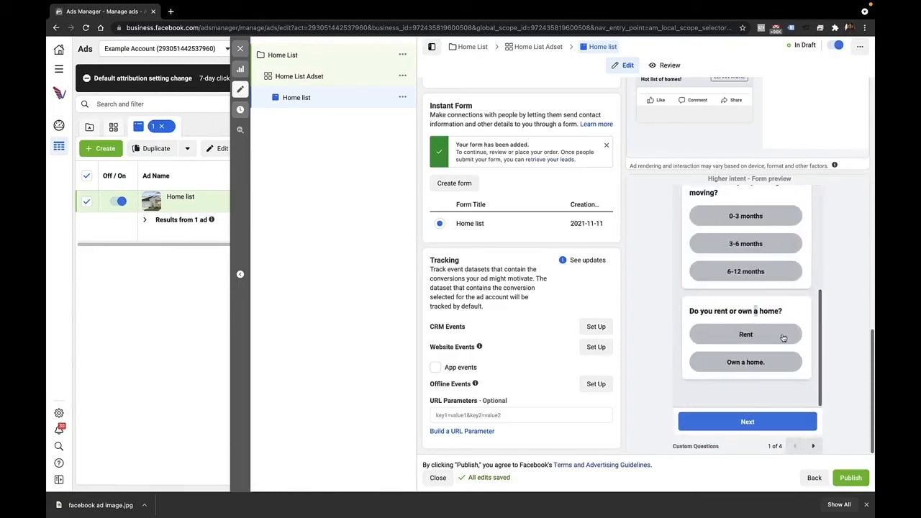
scroll(784, 337, "up", 1)
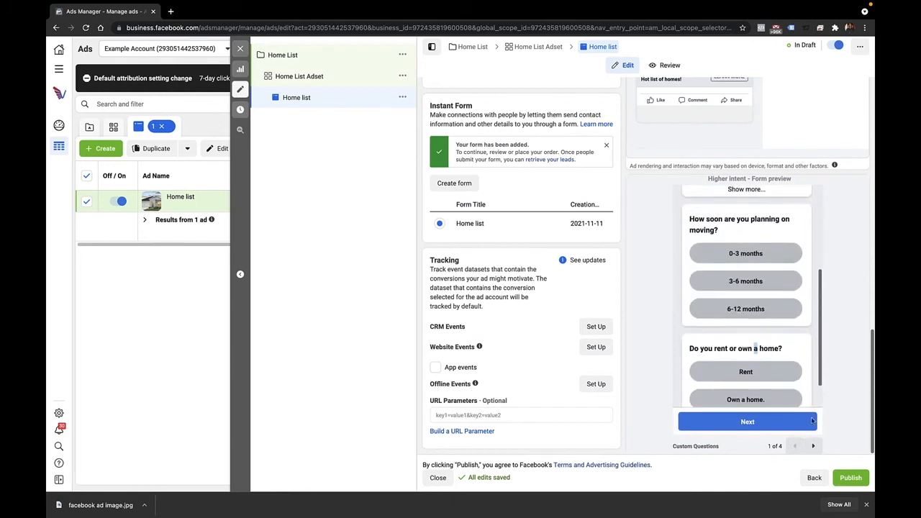
left_click(814, 448)
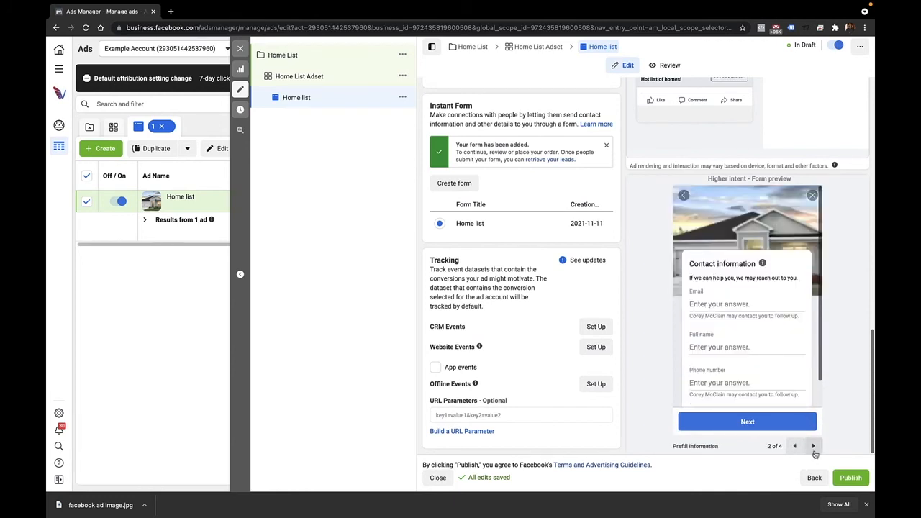
left_click(814, 448)
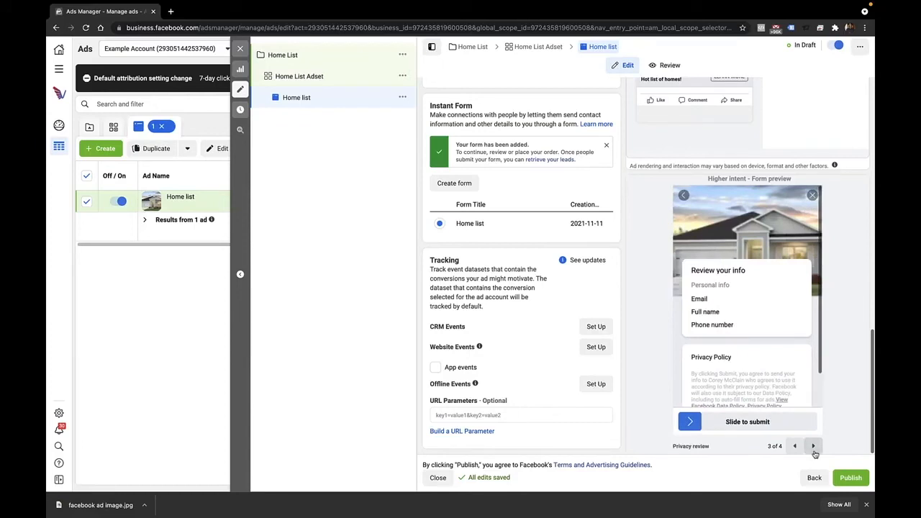
left_click(814, 448)
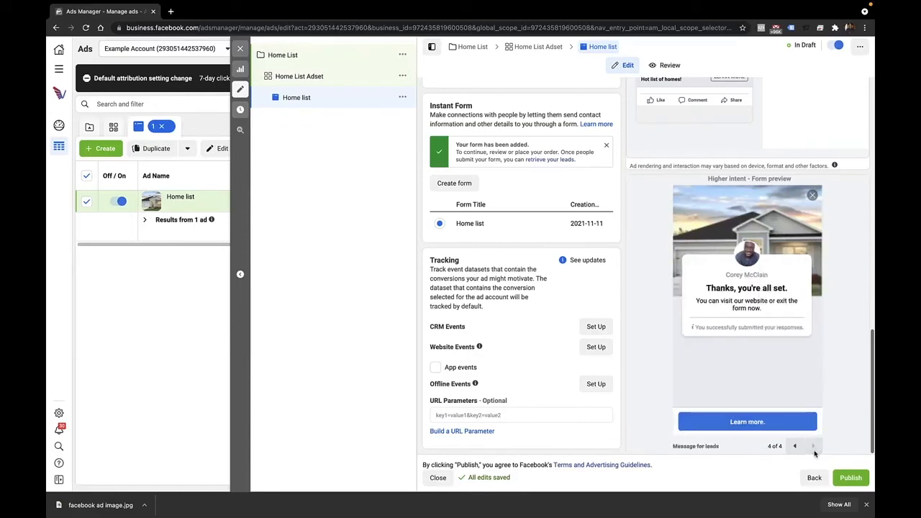